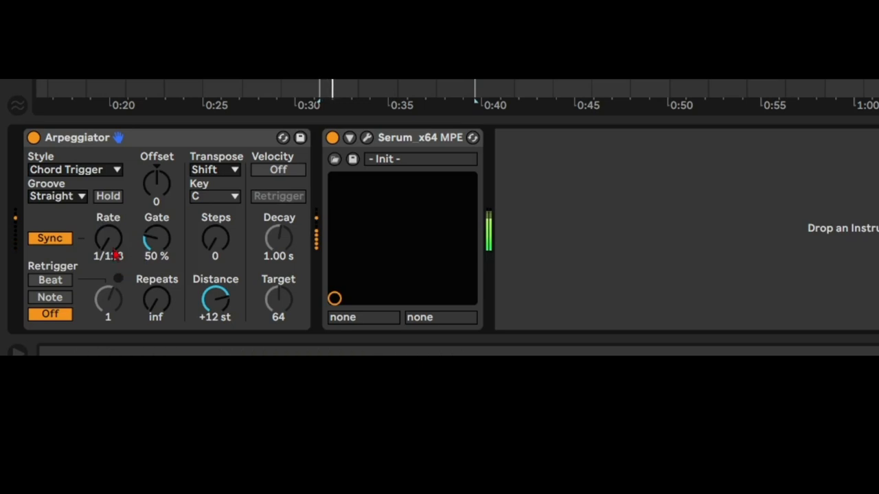
Step: Try different synced rates on the Arpeggiator, ranging from 1/128 up to 1/6
left_click_drag(117, 254, 116, 230)
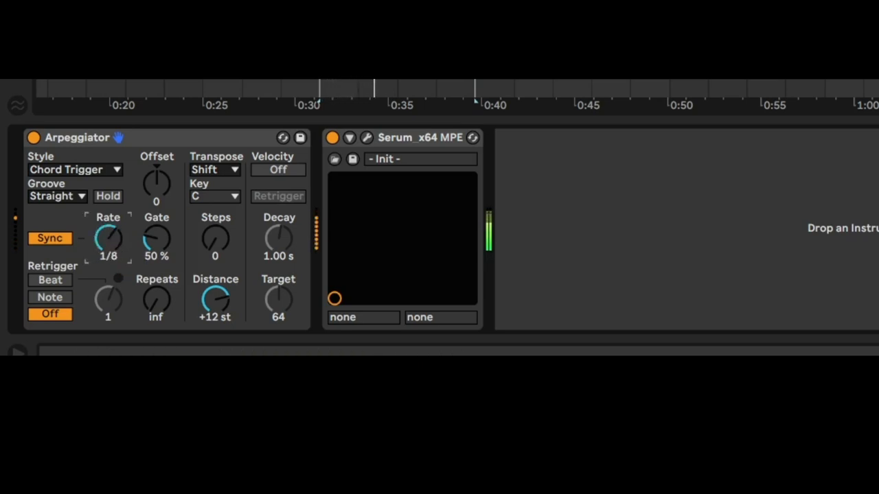
left_click_drag(109, 238, 108, 249)
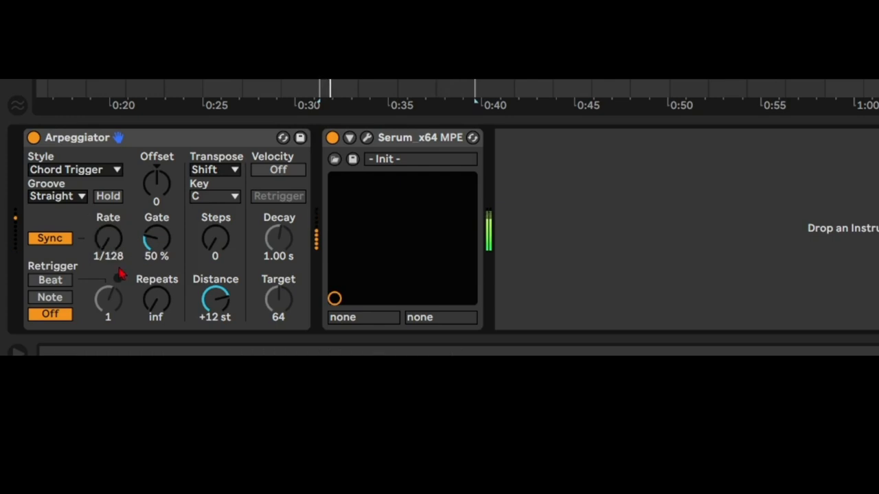
left_click_drag(112, 242, 112, 192)
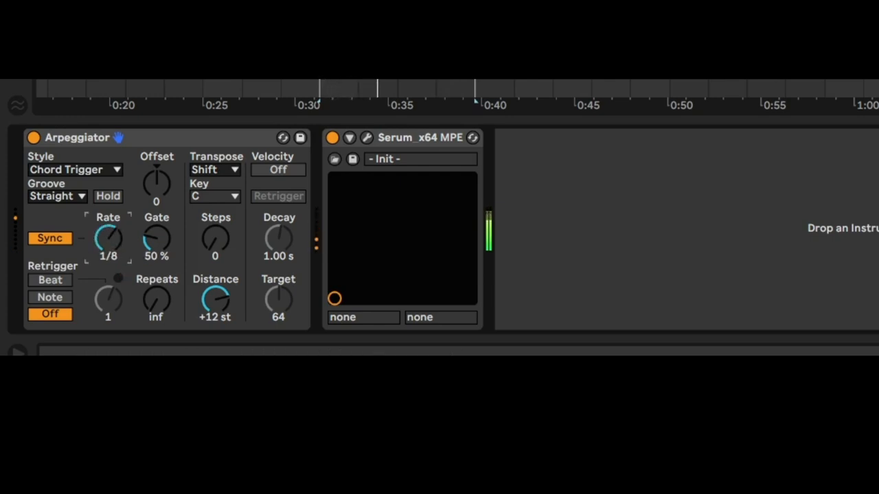
left_click_drag(108, 238, 108, 234)
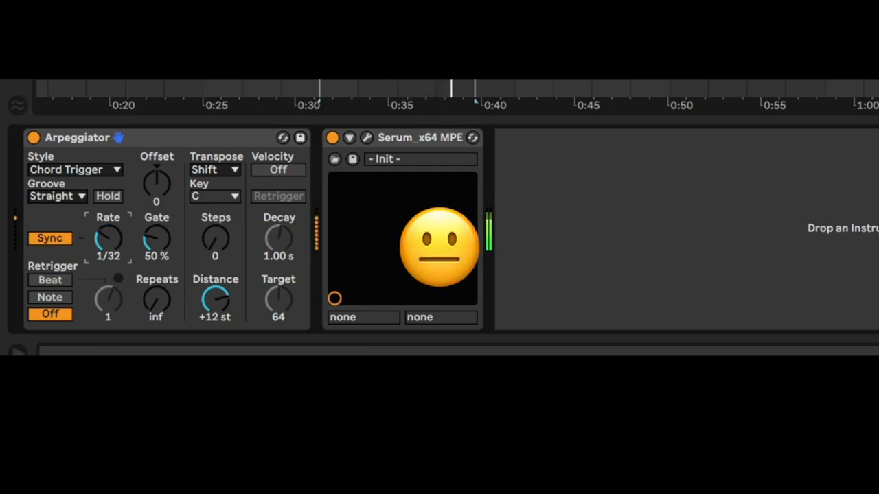
mouse_move(108, 239)
left_mouse_down()
mouse_move(108, 212)
mouse_move(108, 237)
mouse_move(107, 226)
left_mouse_up()
Step: Switch the Arpeggiator's rate from synced to free and vary it between about 22 and 311 ms
left_click(68, 240)
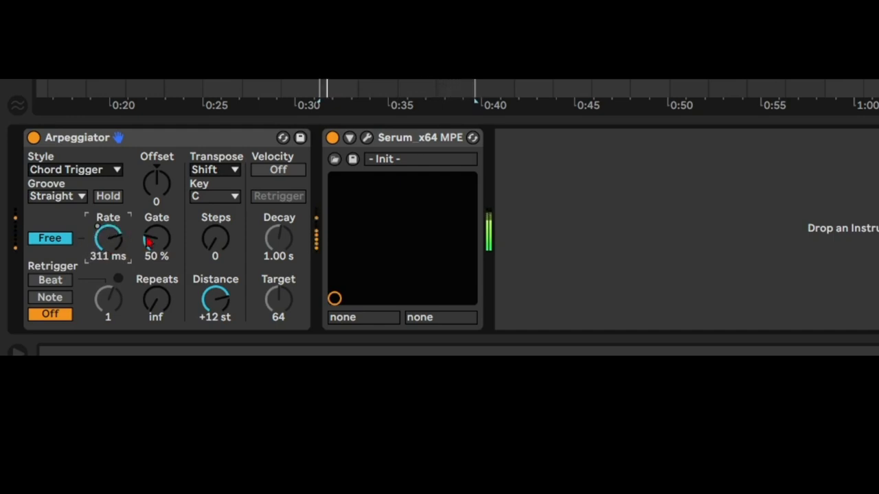
mouse_move(157, 239)
left_mouse_down()
mouse_move(157, 224)
mouse_move(156, 245)
left_mouse_up()
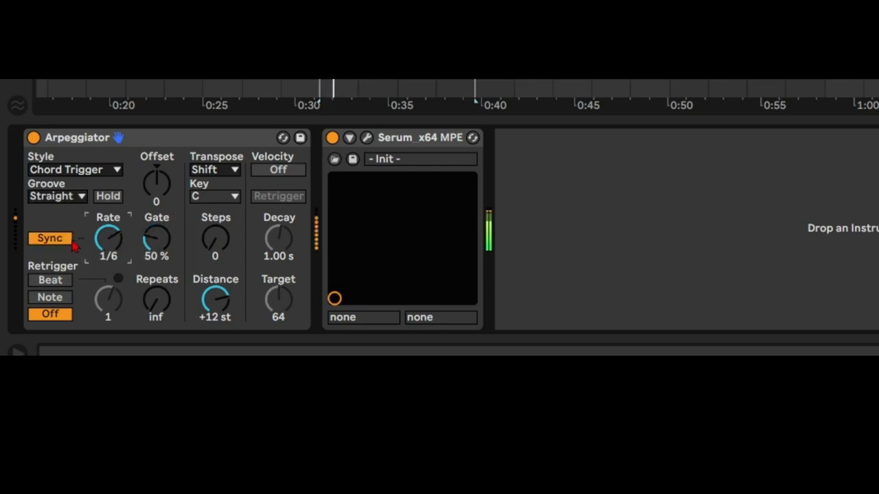
left_click(68, 240)
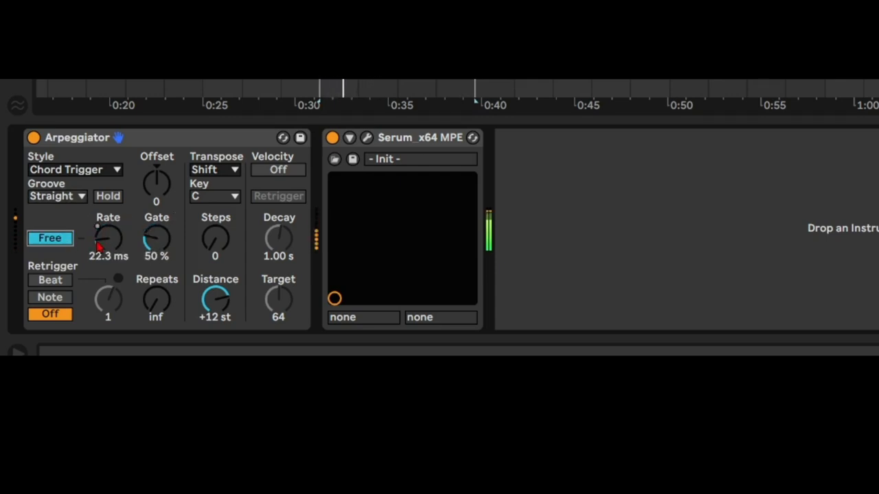
left_click_drag(103, 241, 156, 244)
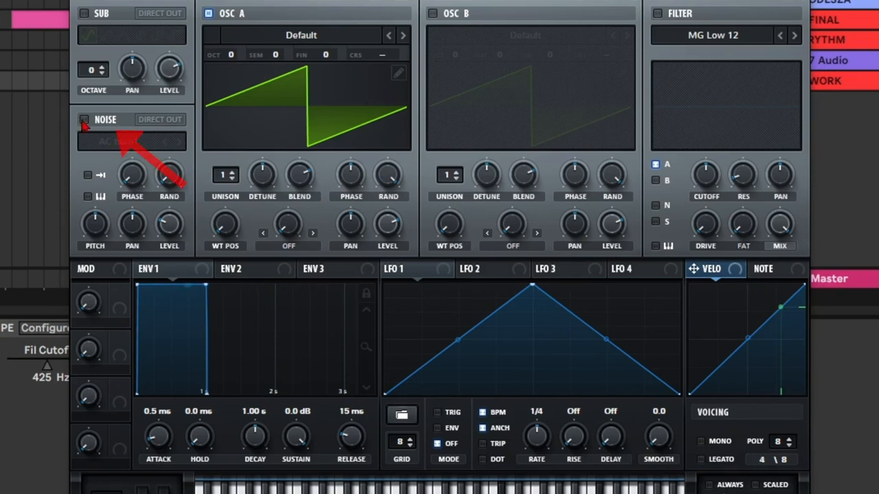
Step: Enable the noise oscillator with the J 60 noise and set its level to about 54%
left_click(83, 120)
mouse_move(169, 223)
left_mouse_down()
mouse_move(169, 202)
mouse_move(164, 253)
left_mouse_up()
left_click_drag(184, 142, 166, 287)
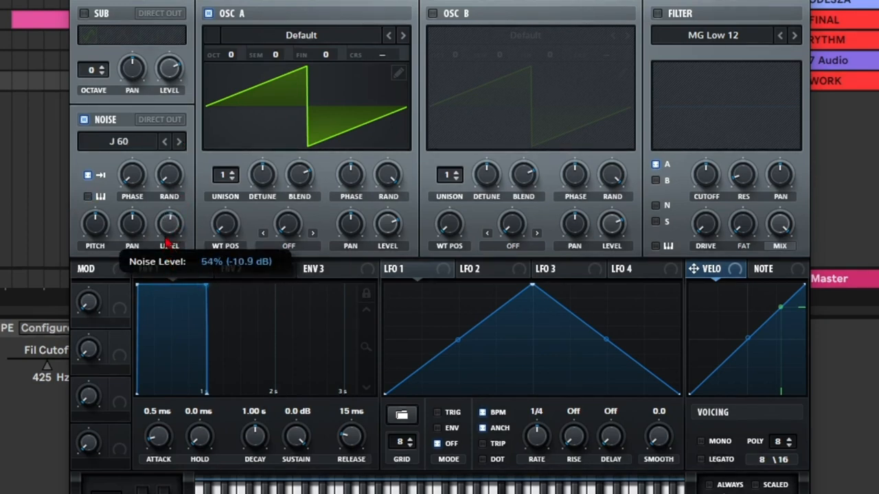
left_click_drag(168, 240, 197, 148)
Step: Enable the filter, route the noise oscillator through it and lower the cutoff to about 228 Hz
left_click(657, 15)
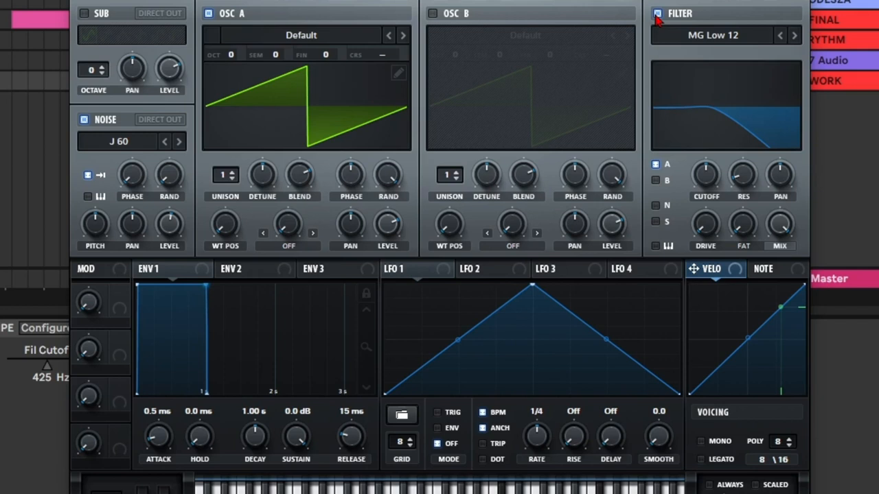
left_click(657, 207)
mouse_move(707, 175)
left_mouse_down()
mouse_move(721, 96)
mouse_move(725, 120)
mouse_move(707, 200)
mouse_move(692, 124)
mouse_move(694, 177)
left_mouse_up()
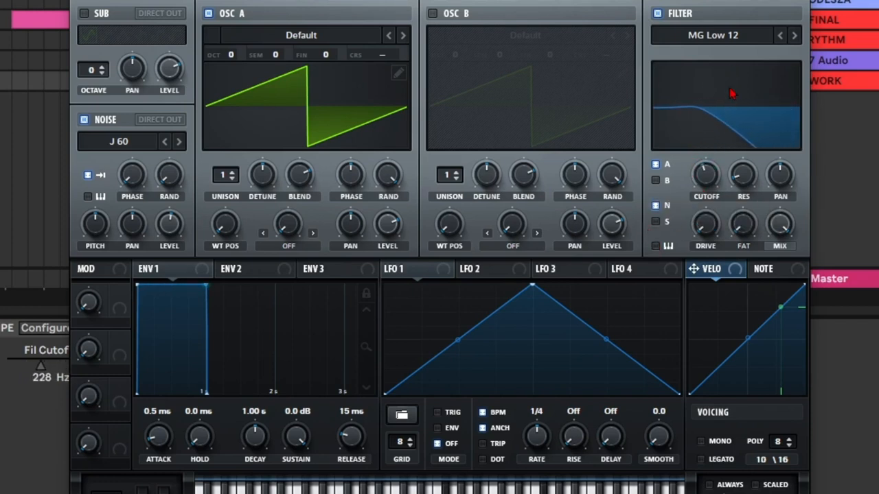
Step: Change the filter type to Low 24 and adjust its cutoff and drive
left_click(746, 37)
mouse_move(741, 63)
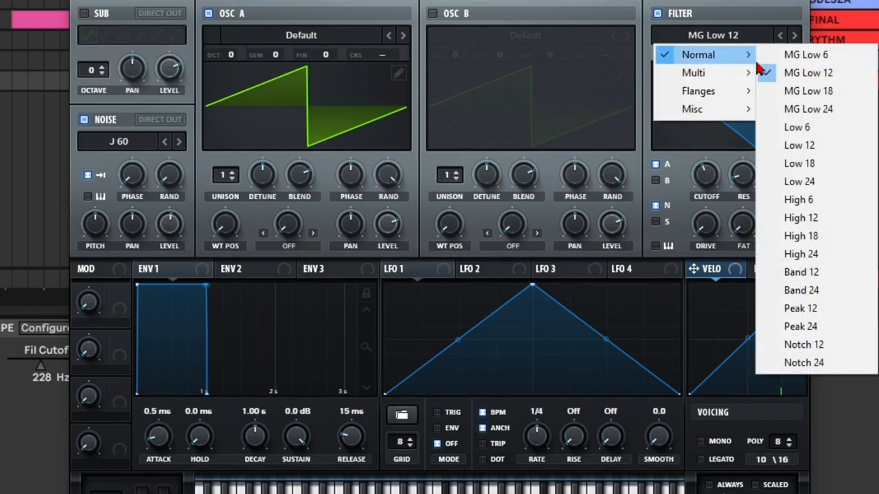
left_click(799, 181)
left_click_drag(705, 175, 721, 128)
mouse_move(711, 218)
left_mouse_down()
mouse_move(712, 137)
mouse_move(695, 209)
mouse_move(699, 168)
mouse_move(685, 166)
mouse_move(700, 134)
mouse_move(692, 193)
mouse_move(694, 135)
mouse_move(669, 170)
left_mouse_up()
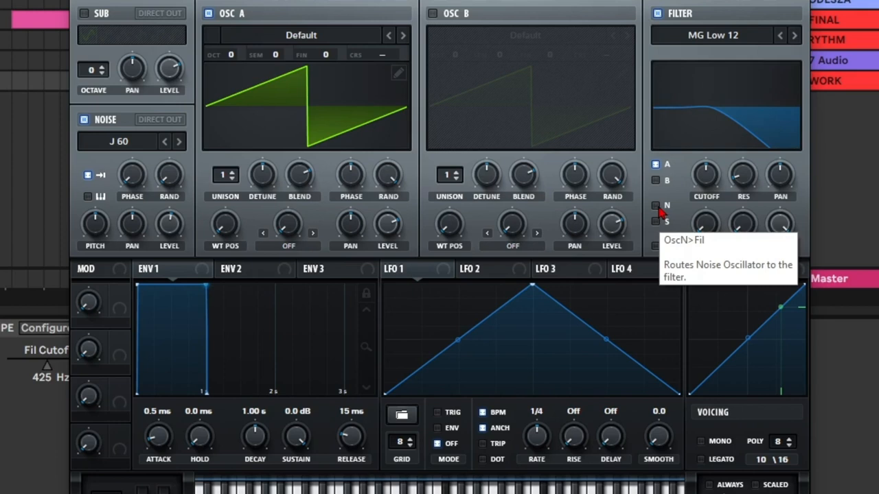
Step: Route the noise oscillator into the filter with the cutoff at about 228 Hz and set the filter type to Low 24
left_click(655, 206)
left_click_drag(714, 185, 725, 105)
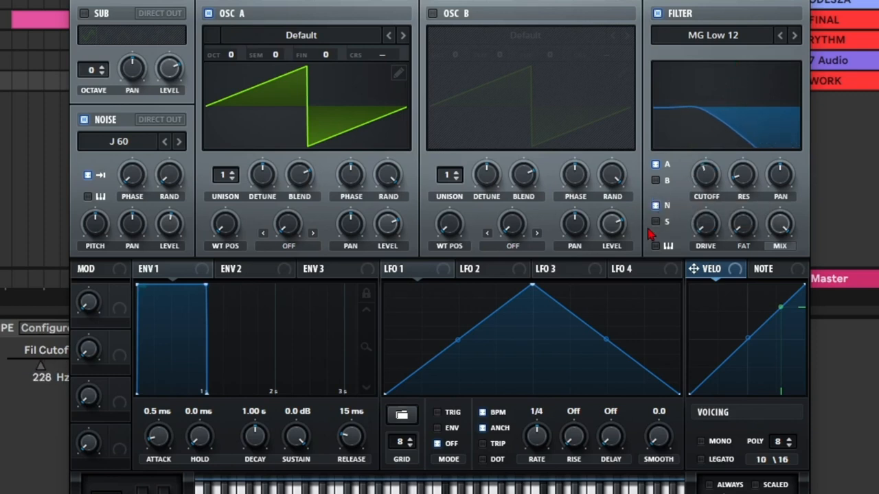
left_click(741, 37)
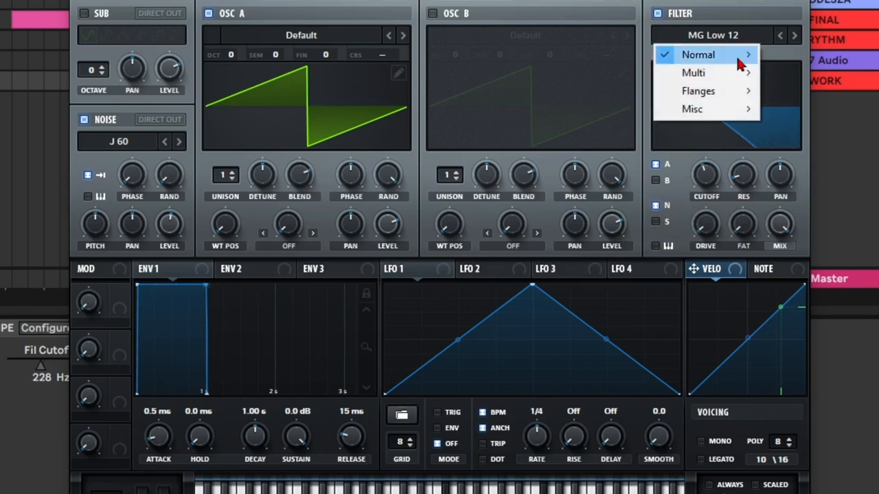
mouse_move(741, 57)
left_click(783, 181)
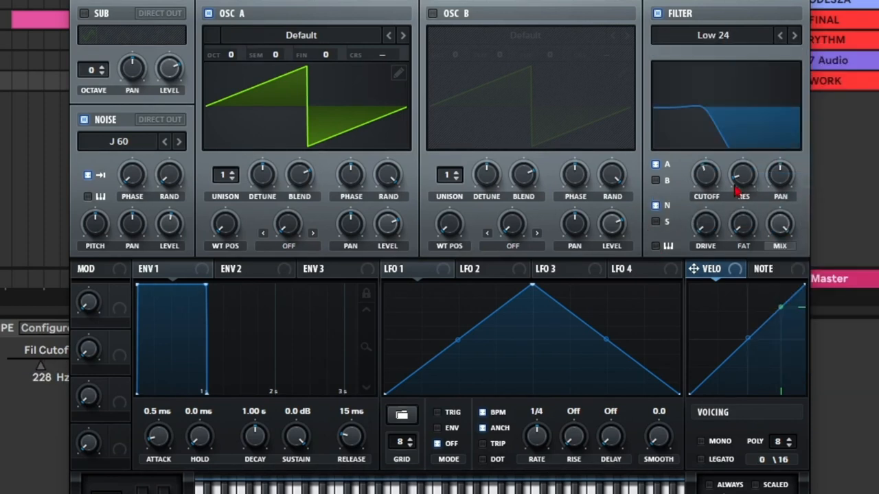
Step: Sweep the filter cutoff up and back down to about 410 Hz, and raise the filter's drive
left_click_drag(713, 179, 718, 134)
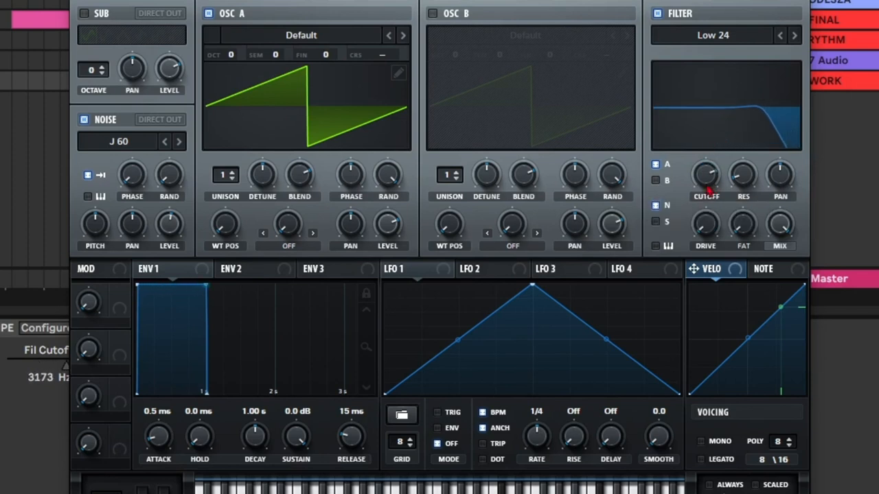
left_click_drag(705, 222, 677, 162)
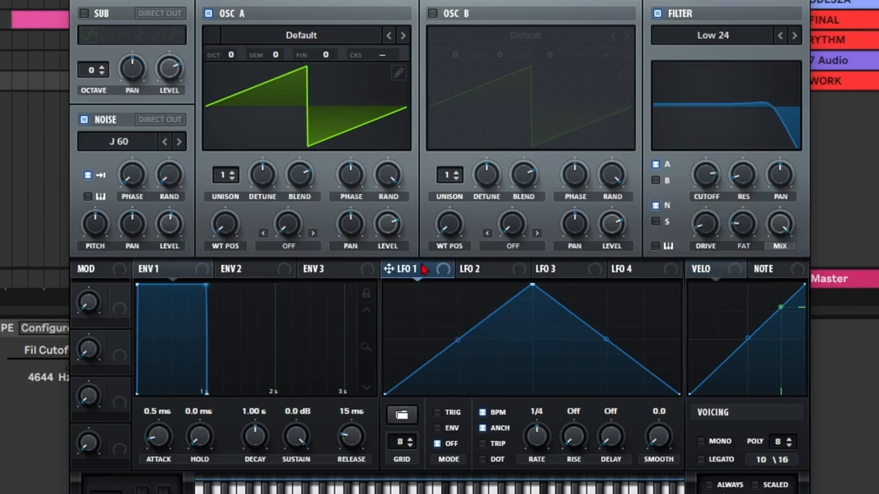
left_click_drag(717, 187, 708, 228)
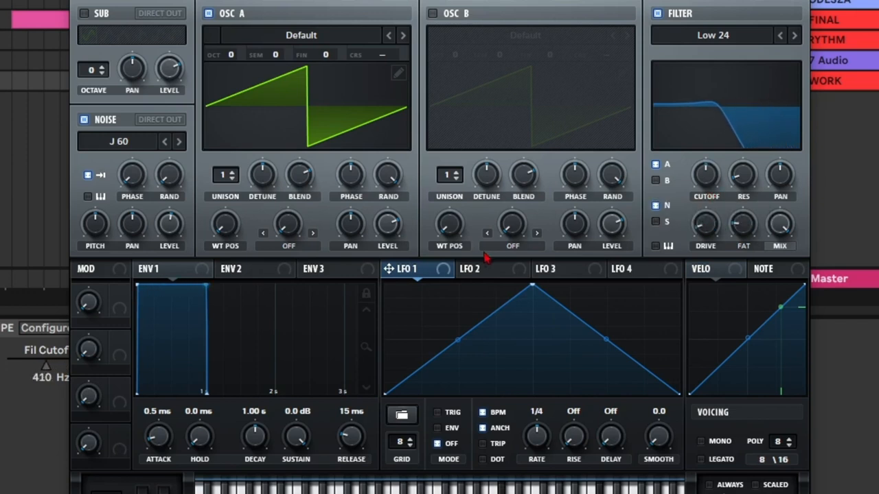
Step: Assign LFO 1 to the filter cutoff and the noise level, and adjust the cutoff's modulation depth
left_click_drag(395, 273, 710, 177)
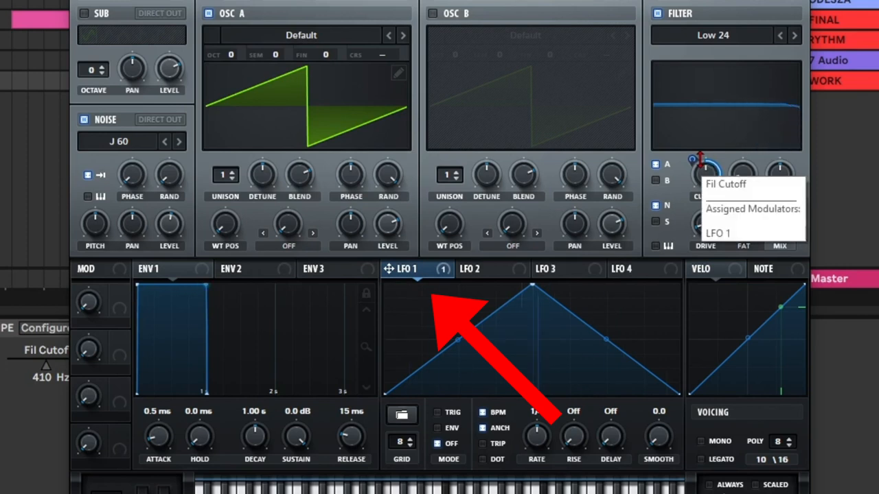
left_click_drag(703, 165, 695, 189)
left_click_drag(389, 268, 173, 232)
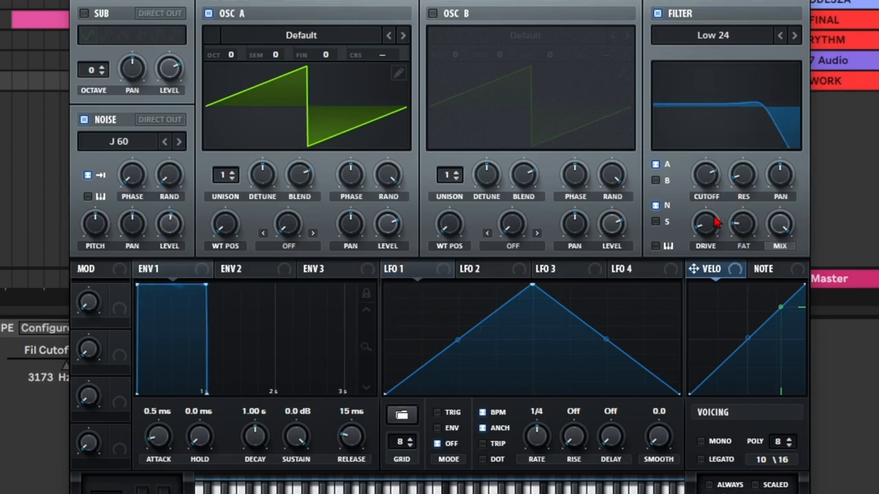
Step: Lower the filter cutoff to about 65 Hz and modulate it with LFO 1 at a reduced depth
left_click_drag(706, 173, 692, 155)
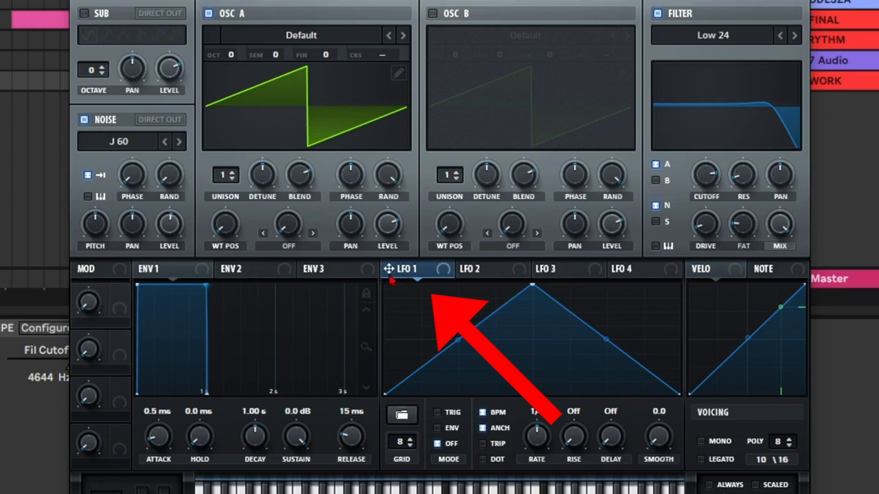
left_click_drag(707, 204, 707, 227)
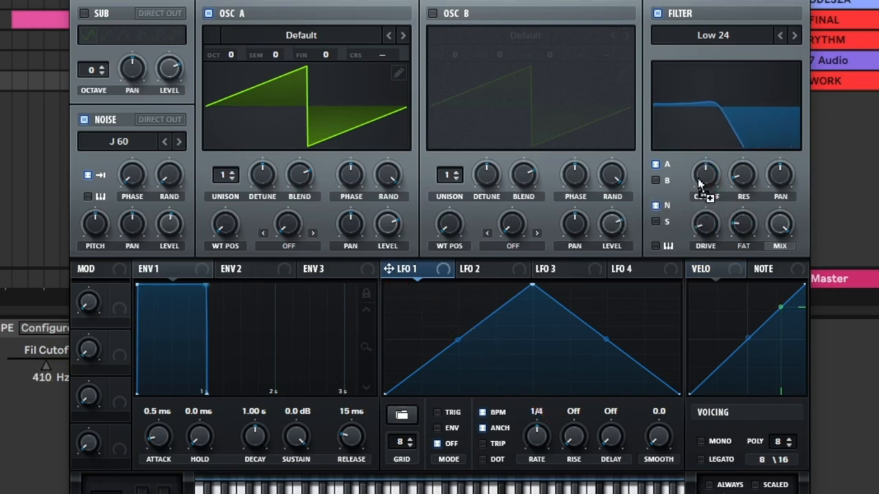
left_click_drag(717, 180, 698, 159)
scroll(707, 175, "down", 10)
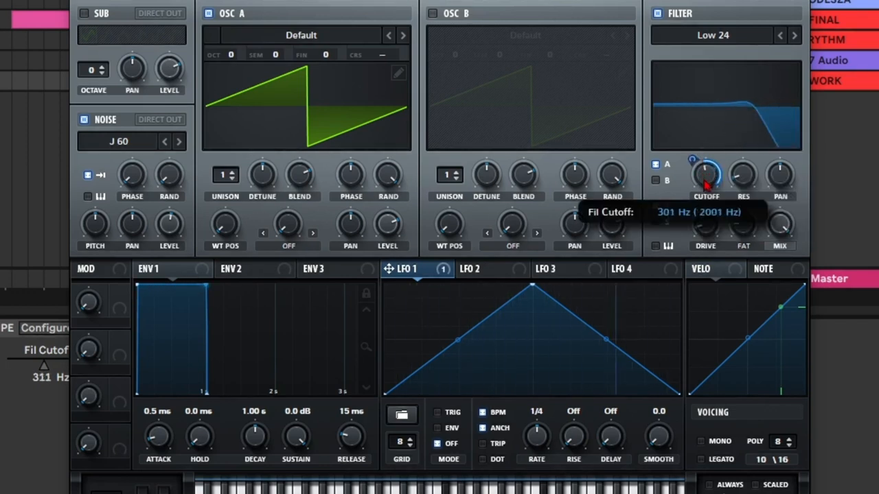
left_click_drag(692, 164, 694, 184)
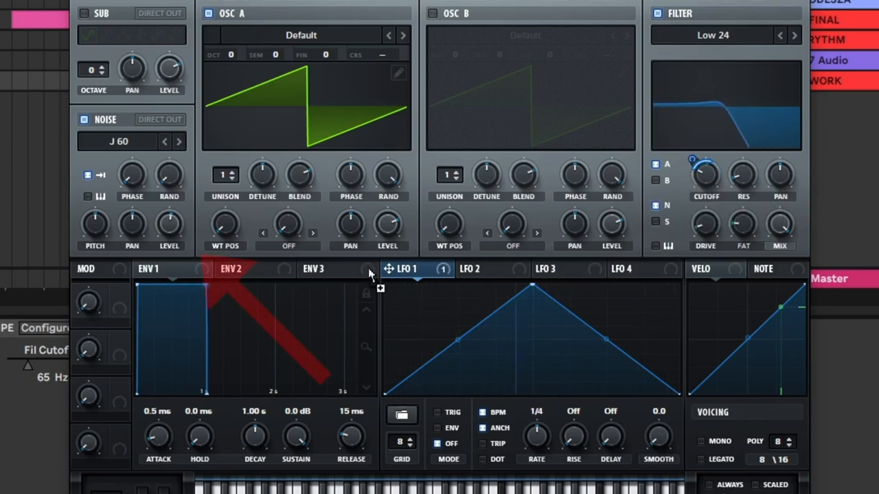
Step: Modulate the noise level with LFO 1, raise that level slightly, and rebalance the filter cutoff to about 179 Hz with more modulation depth
left_click_drag(389, 268, 161, 232)
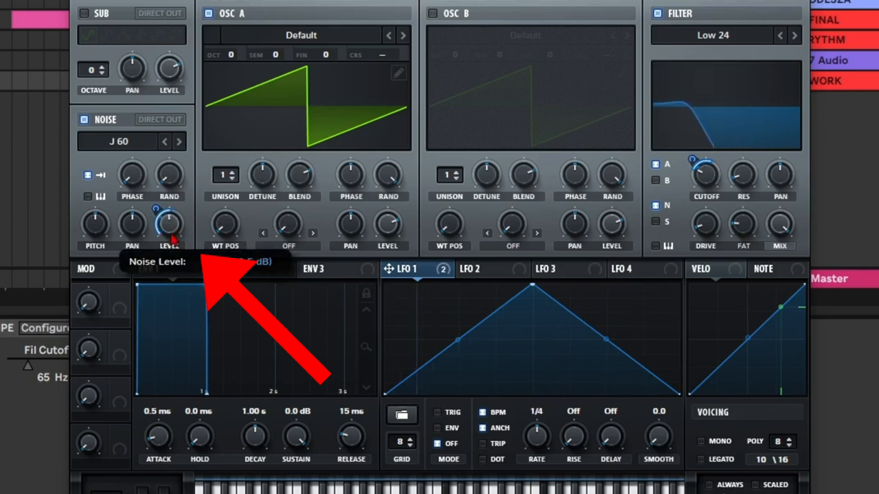
left_click_drag(706, 173, 718, 126)
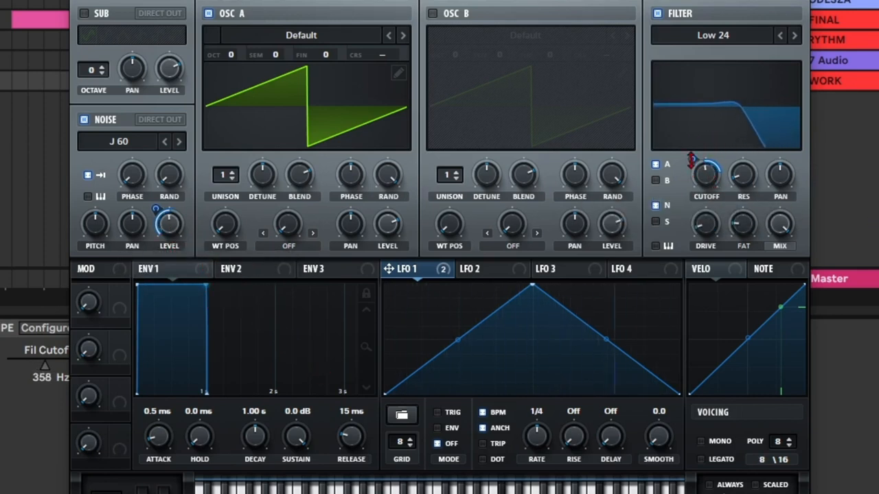
mouse_move(692, 159)
left_mouse_down()
mouse_move(698, 135)
mouse_move(696, 154)
left_mouse_up()
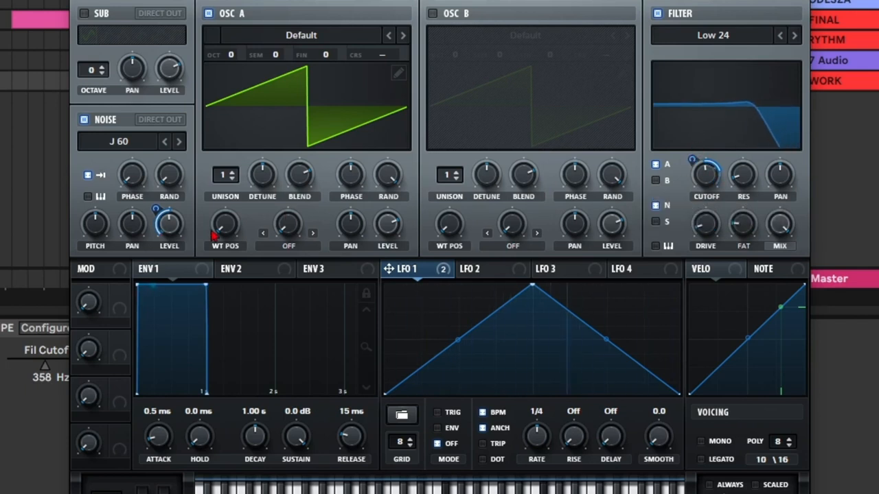
left_click_drag(165, 228, 169, 214)
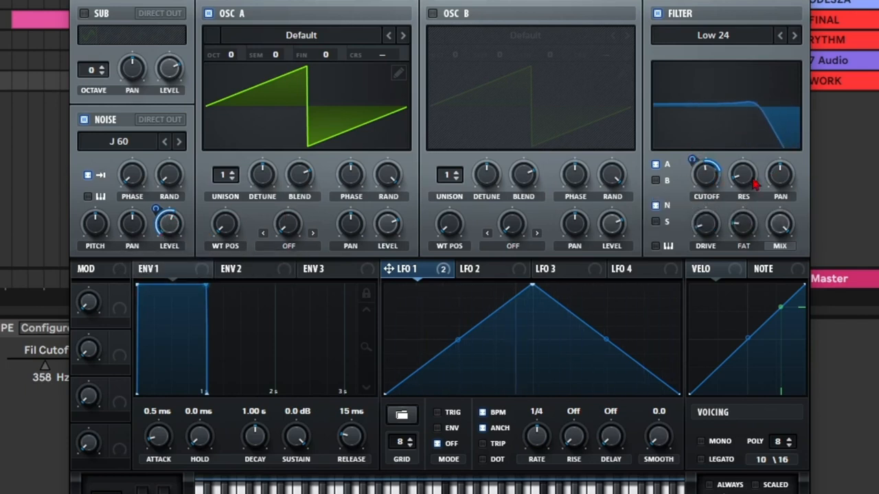
left_click_drag(706, 175, 701, 195)
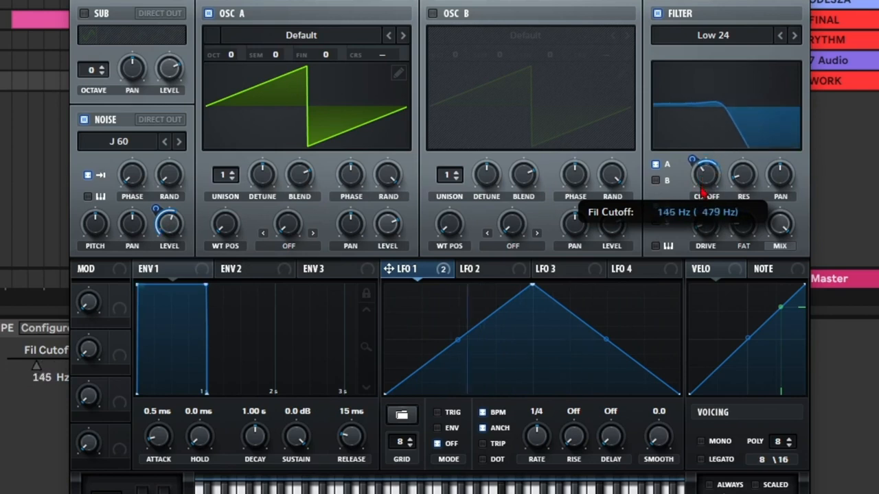
Step: Move LFO 1's peak close to the start of its shape and set the LFO rate to 1/16
left_click_drag(532, 285, 392, 247)
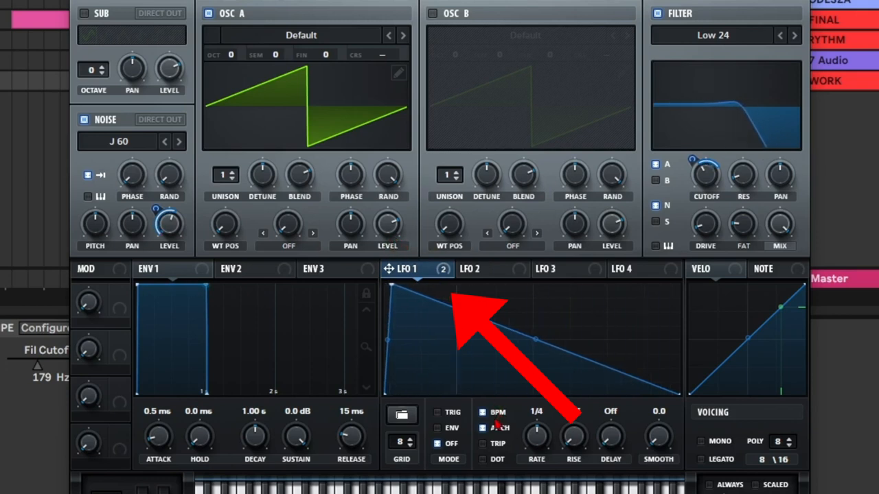
left_click_drag(543, 431, 547, 414)
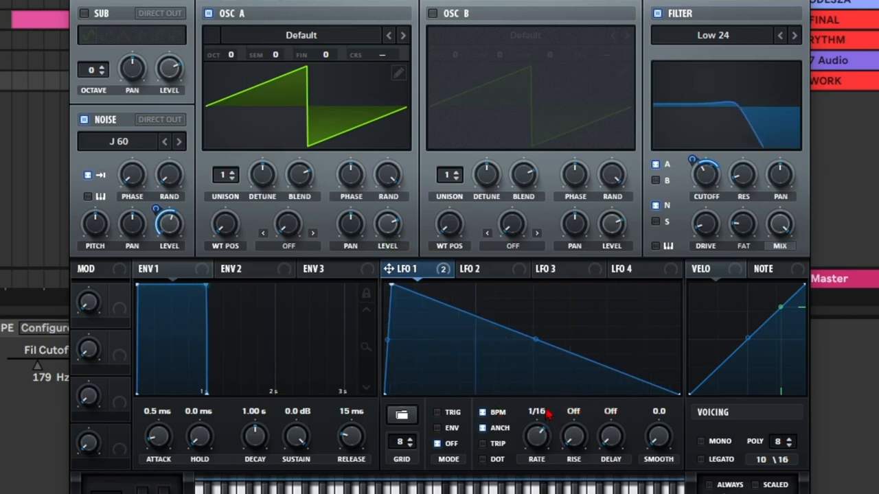
left_click_drag(554, 376, 547, 427)
left_click_drag(392, 285, 392, 246)
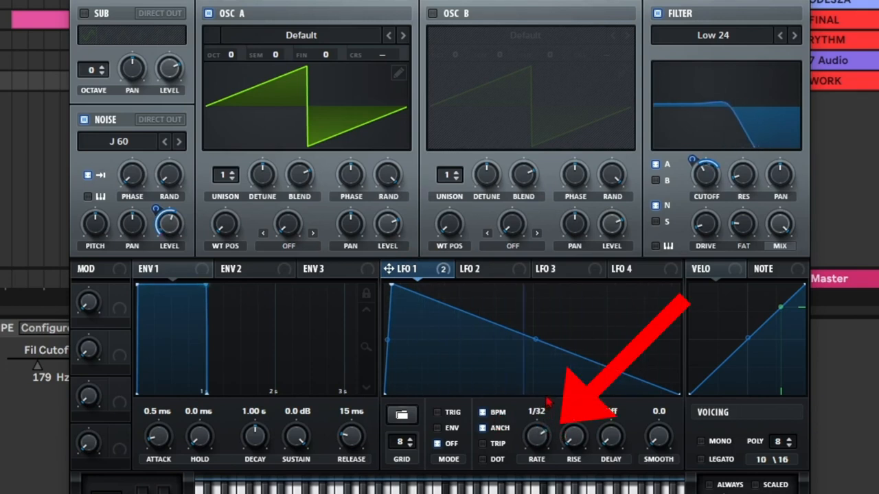
scroll(548, 420, "down", 4)
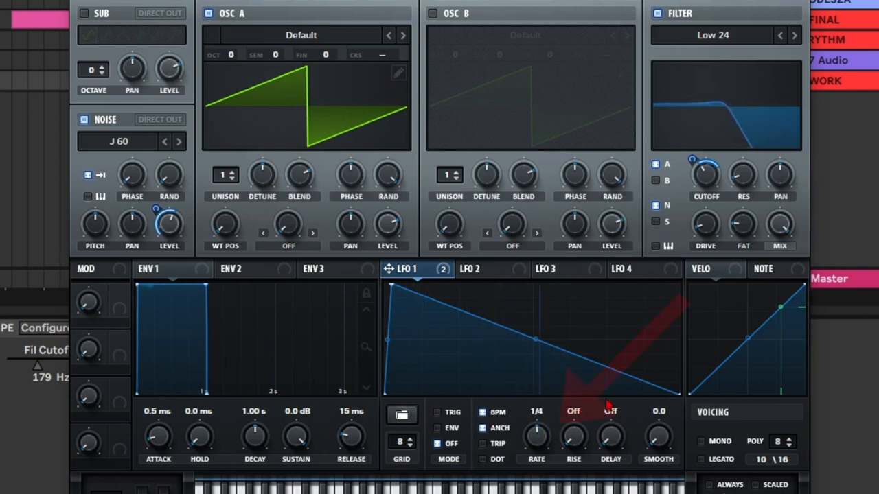
scroll(547, 423, "up", 1)
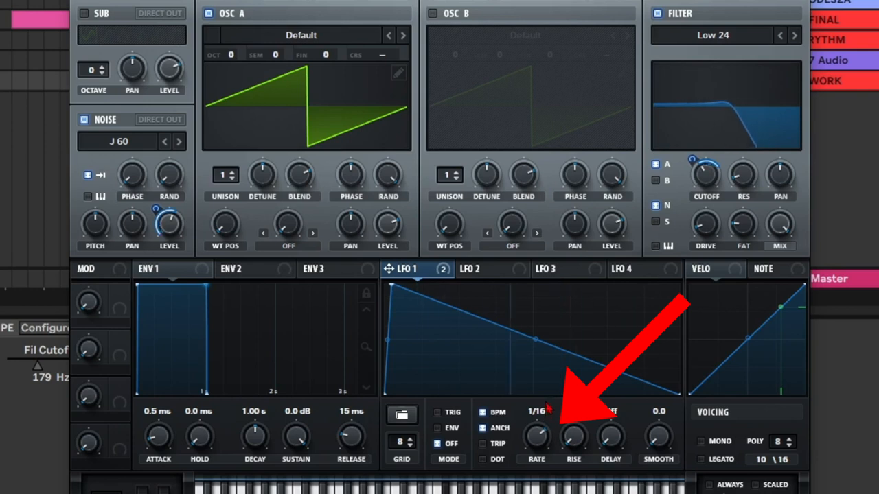
Step: Switch LFO 1 from BPM sync to a free rate of about 2.0 Hz and lower the filter cutoff to 135 Hz
scroll(548, 411, "down", 2)
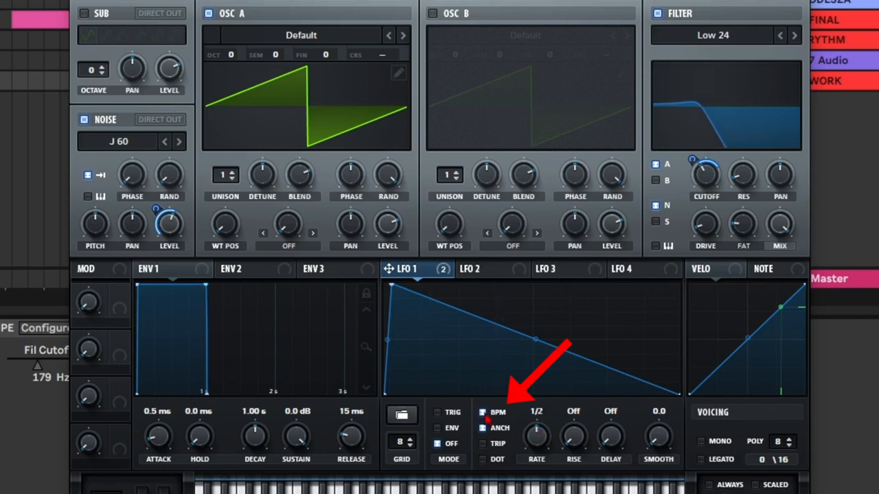
left_click(482, 413)
left_click_drag(537, 439, 533, 463)
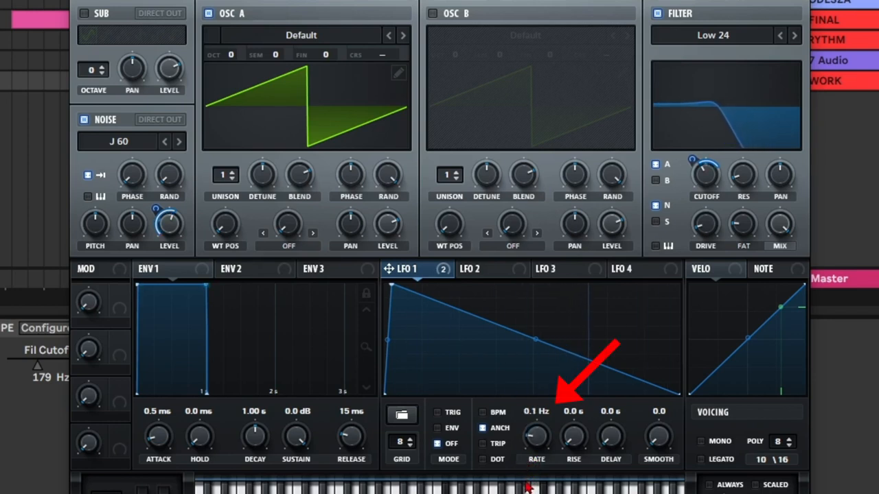
left_click_drag(528, 488, 526, 457)
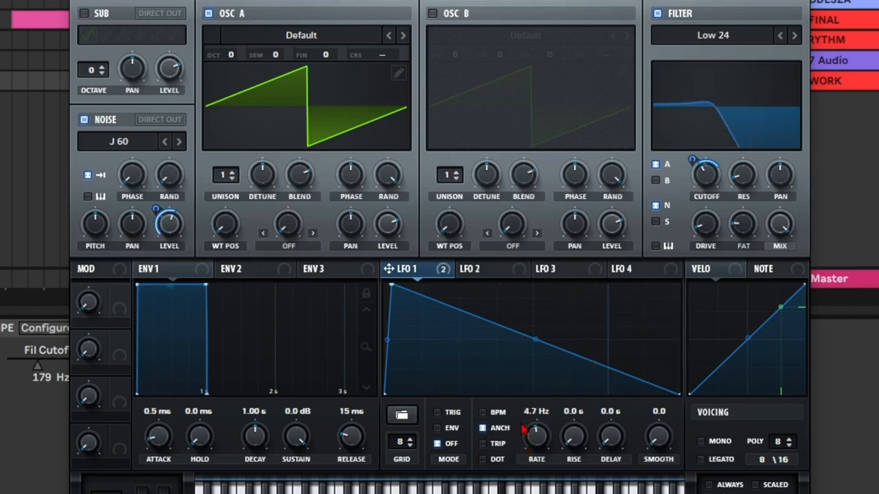
mouse_move(523, 416)
left_mouse_down()
mouse_move(527, 377)
mouse_move(524, 420)
left_mouse_up()
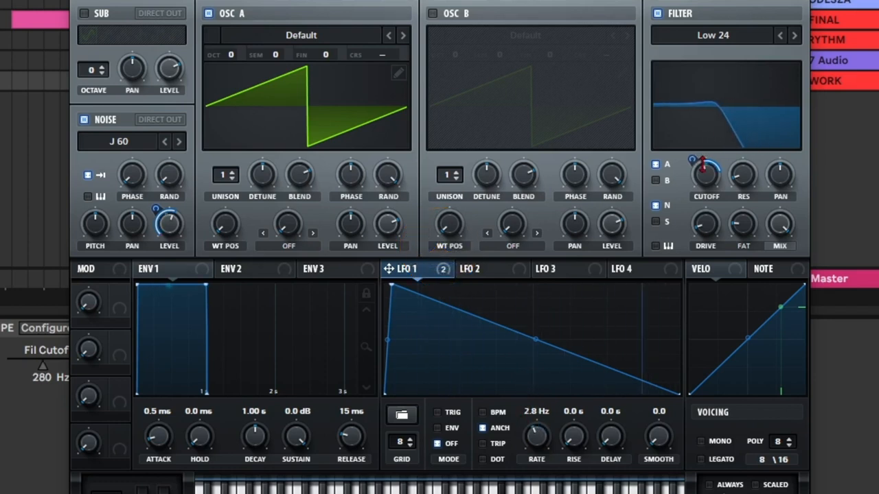
left_click_drag(702, 167, 705, 196)
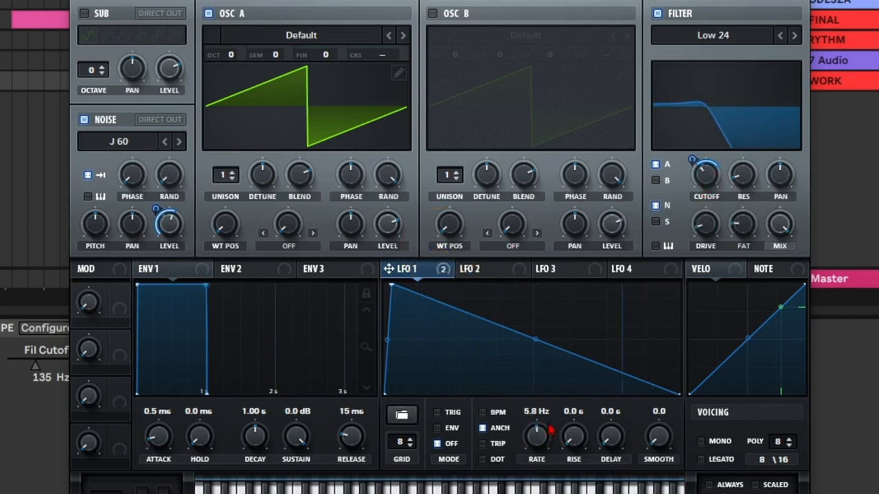
left_click_drag(555, 415, 557, 459)
Step: Assign Env 2 to LFO 1's rate with a base rate of 0.5 Hz, and shape the envelope's decay and release
left_click(237, 269)
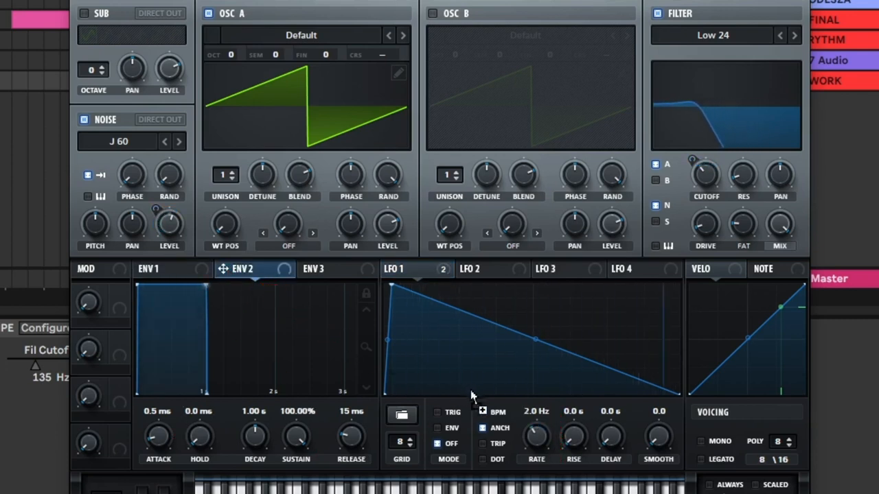
left_click_drag(540, 440, 539, 466)
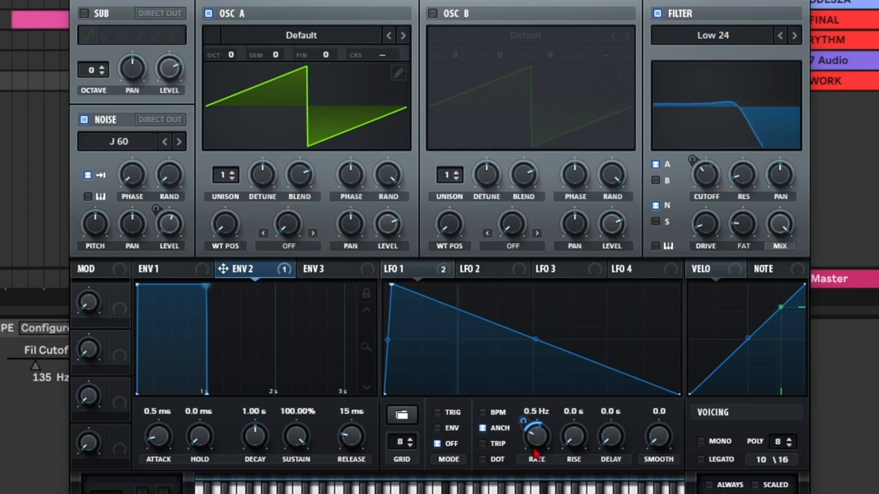
left_click_drag(525, 421, 525, 413)
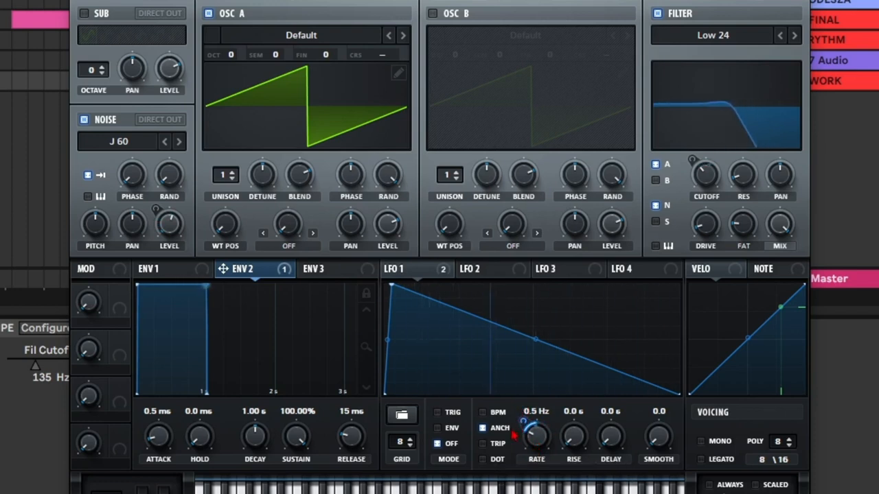
left_click_drag(205, 290, 242, 392)
left_click_drag(182, 355, 208, 363)
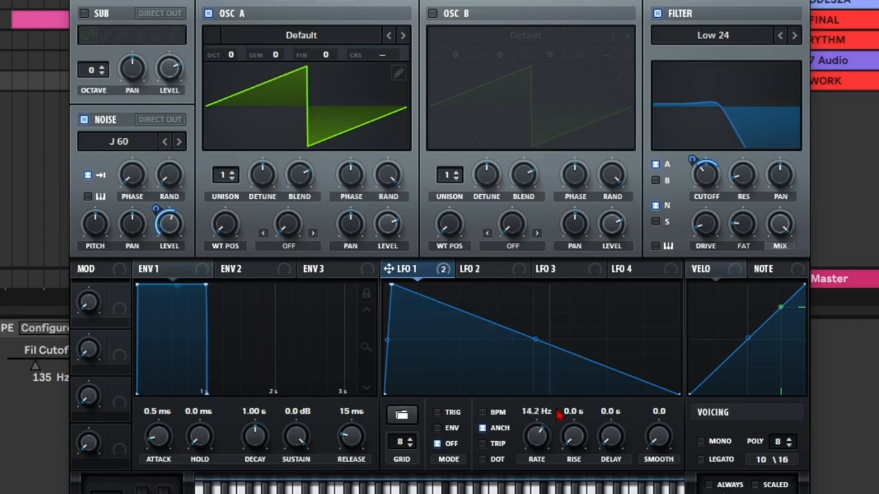
Step: Modulate LFO 1's rate with Env 2 at a depth of about 20, using a base rate of 0.5 Hz
left_click_drag(556, 411, 557, 424)
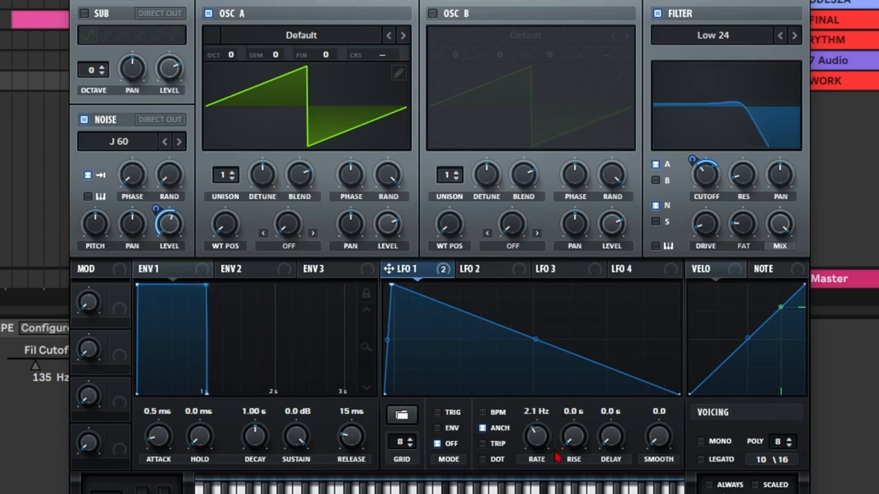
left_click(270, 275)
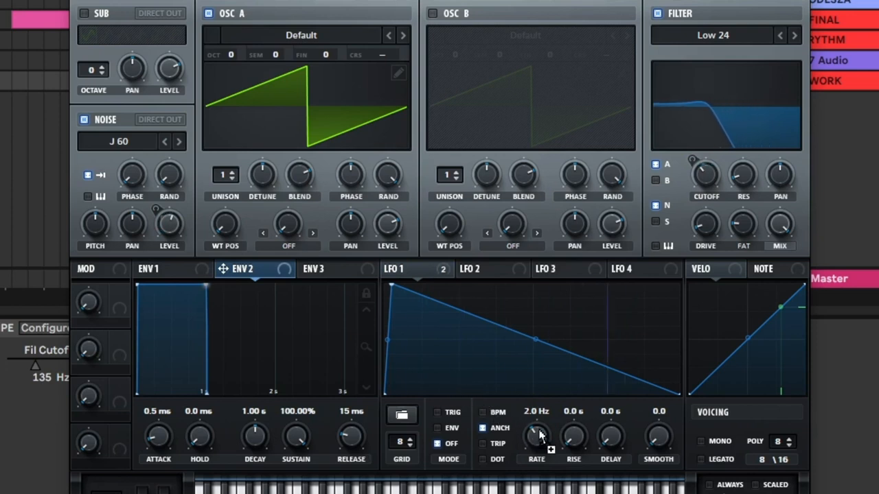
left_click_drag(538, 434, 542, 446)
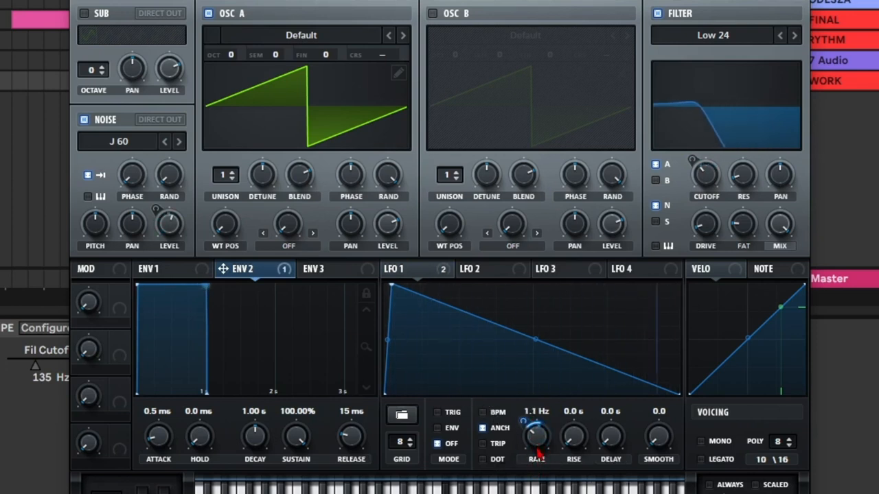
left_click_drag(530, 412, 536, 452)
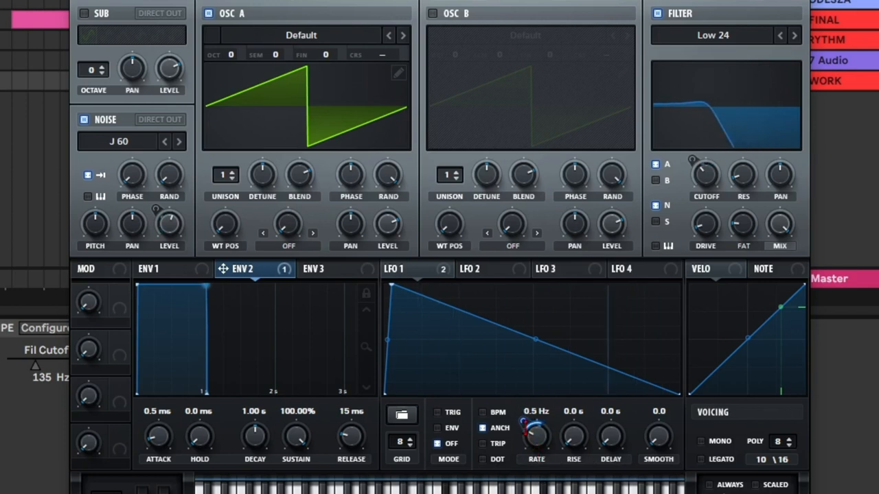
left_click_drag(523, 421, 526, 413)
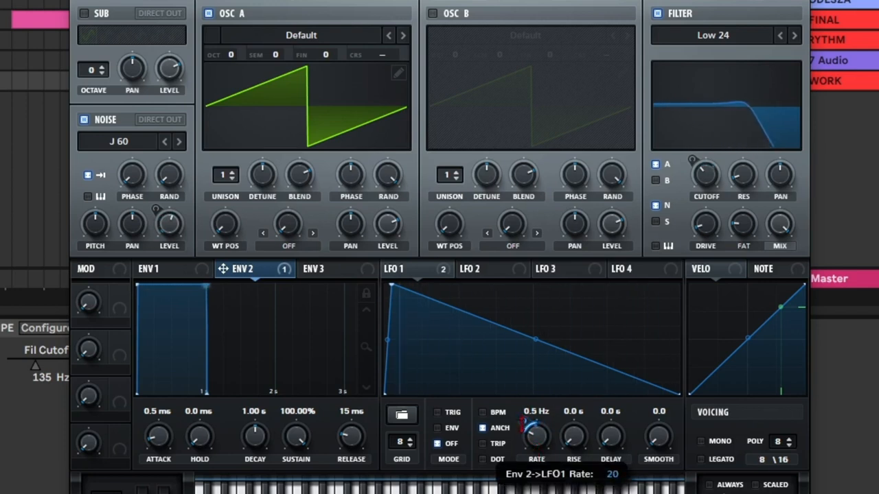
left_click_drag(523, 426, 522, 424)
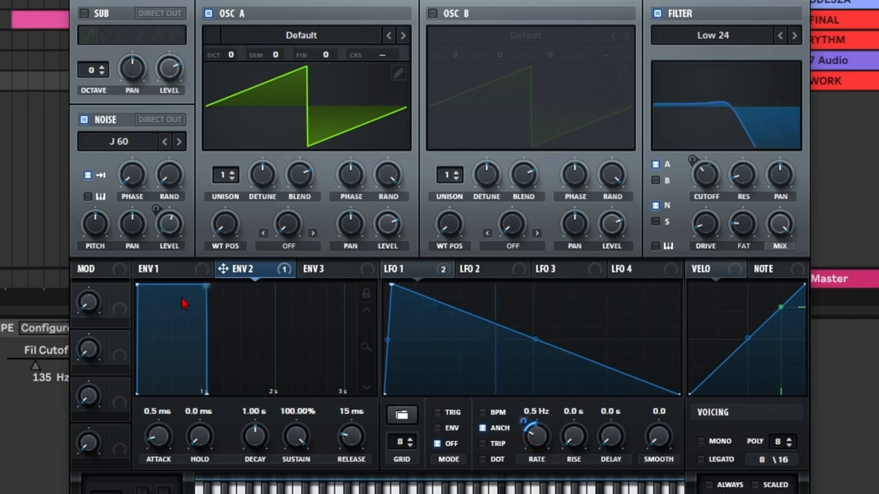
Step: Shape Env 2 with a decay of about 1.03 s, sustain of about 28% and release of 872 ms
left_click_drag(204, 290, 181, 357)
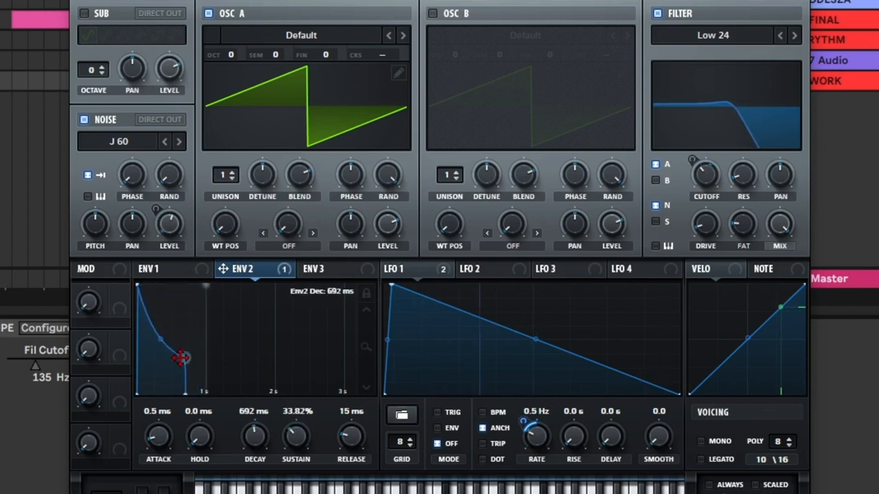
left_click_drag(184, 393, 290, 399)
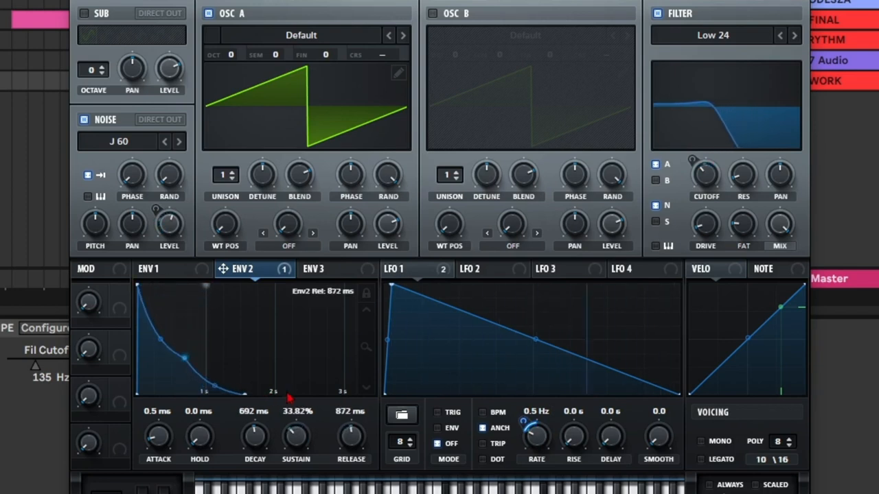
left_click_drag(182, 355, 208, 364)
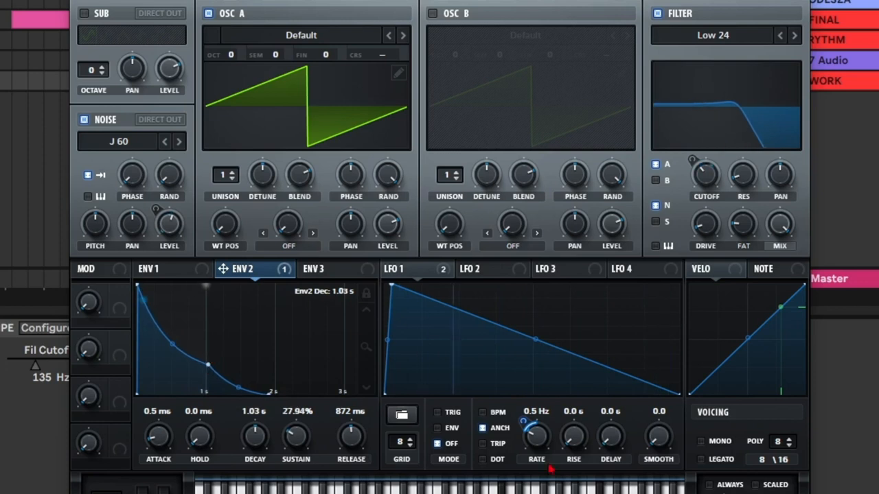
Step: Rebalance LFO 1's base rate to about 1.8 Hz and raise the filter cutoff to about 191 Hz
left_click_drag(541, 431, 525, 409)
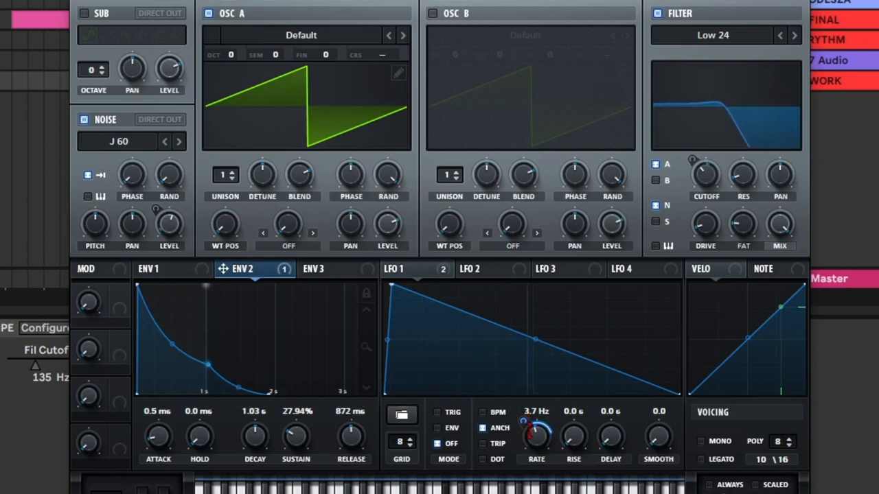
left_click_drag(537, 444, 537, 448)
left_click_drag(705, 180, 710, 151)
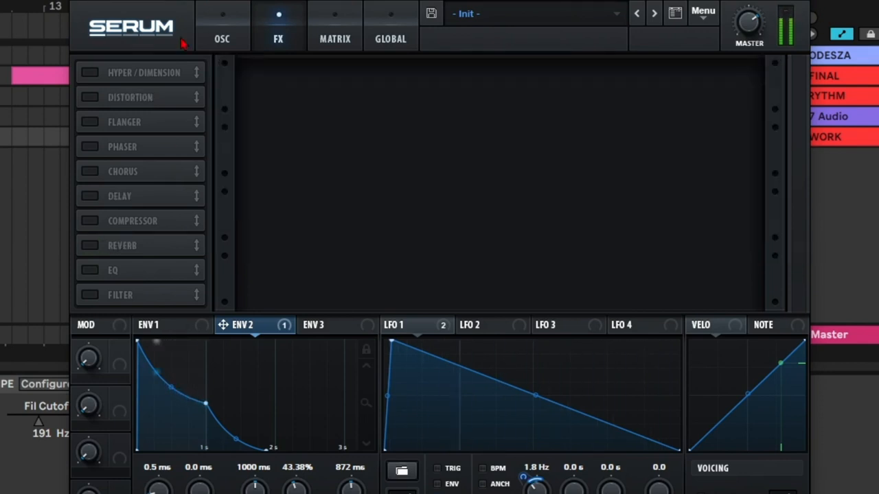
Step: Enable the Tube distortion with its mix lowered to about half, and try the compressor before disabling it
left_click(90, 97)
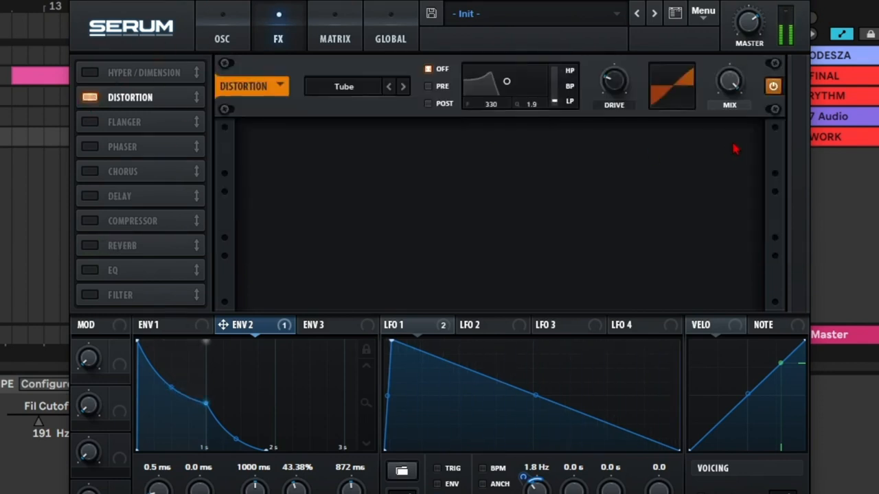
left_click(92, 221)
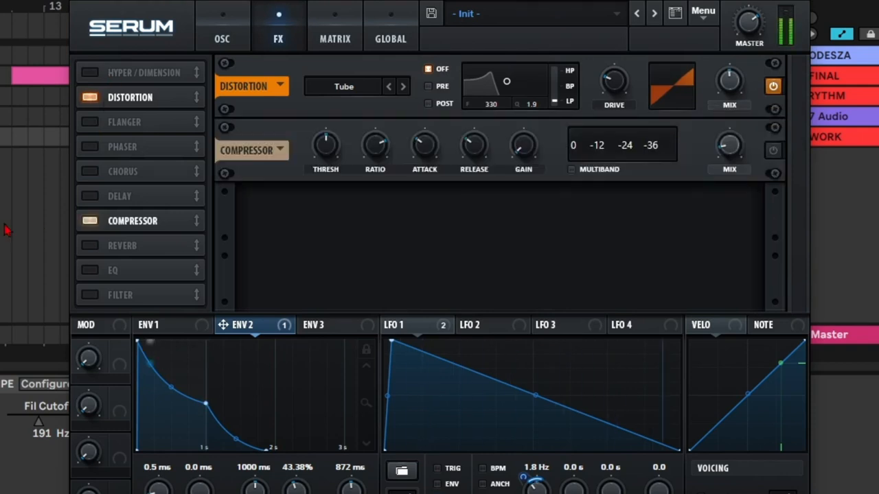
left_click(91, 221)
Step: Enable the delay with its filter at about 1412 Hz and Q 2.7, and add the Hall reverb
left_click(90, 196)
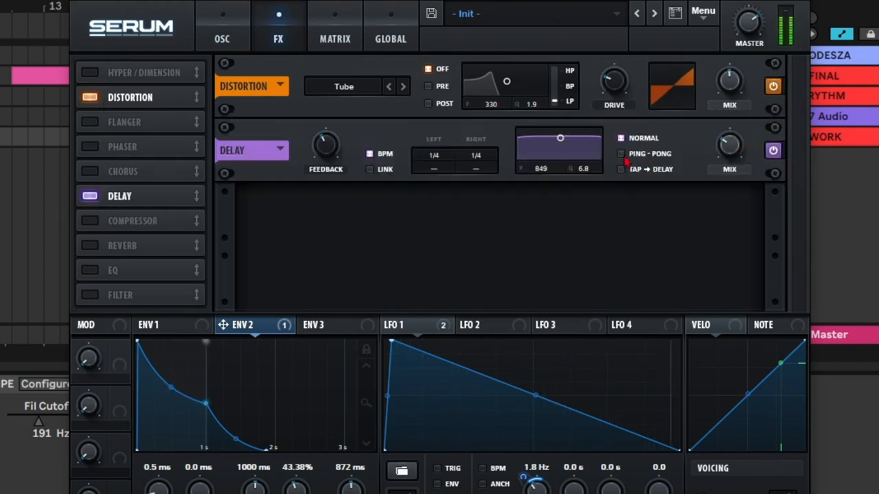
mouse_move(554, 141)
left_mouse_down()
mouse_move(556, 165)
mouse_move(569, 142)
mouse_move(566, 151)
left_mouse_up()
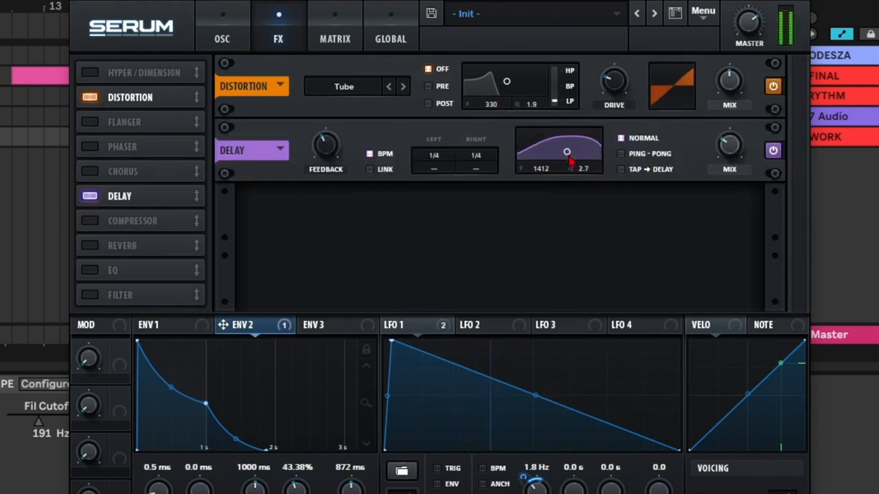
left_click(91, 246)
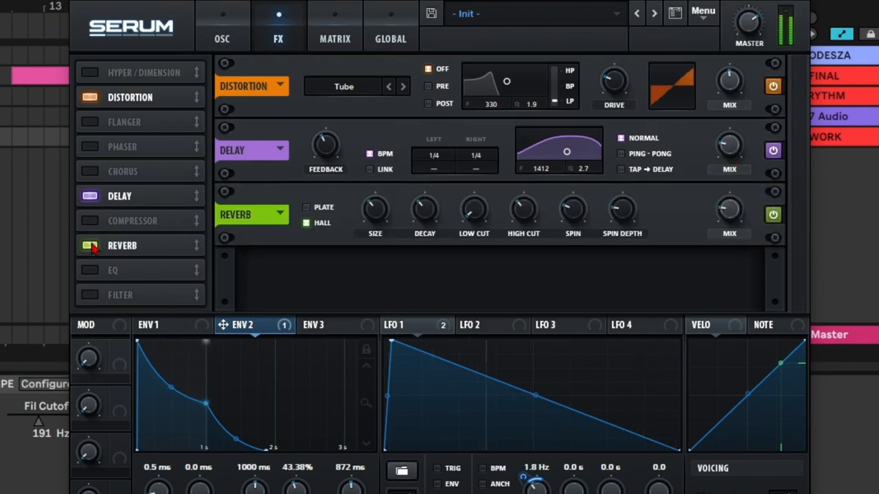
mouse_move(739, 217)
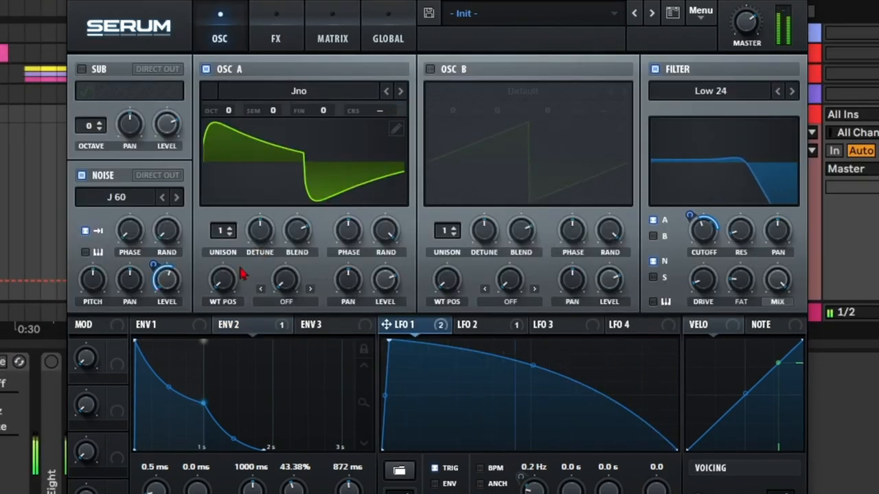
Step: Give oscillator A 4 unison voices with detune at 0.00, and set its warp mode to Bend +/-
left_click_drag(225, 242, 229, 199)
left_click_drag(255, 231, 256, 316)
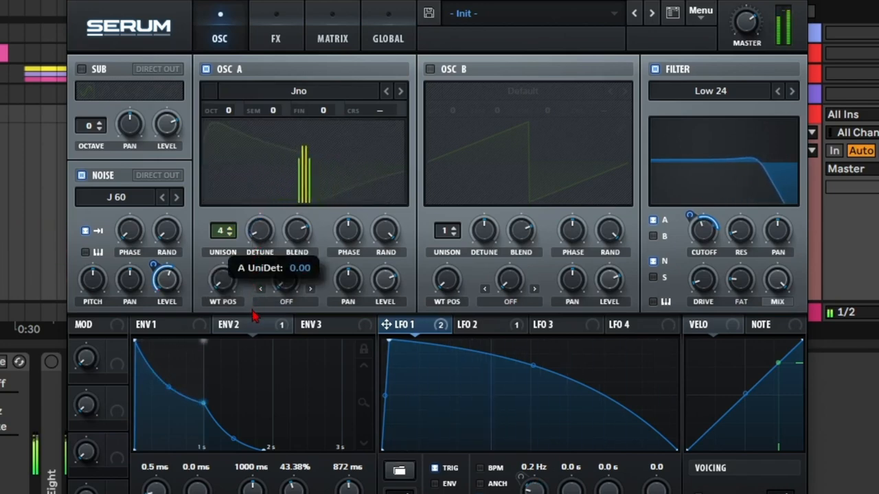
left_click(300, 303)
left_click(302, 298)
left_click_drag(290, 280, 290, 316)
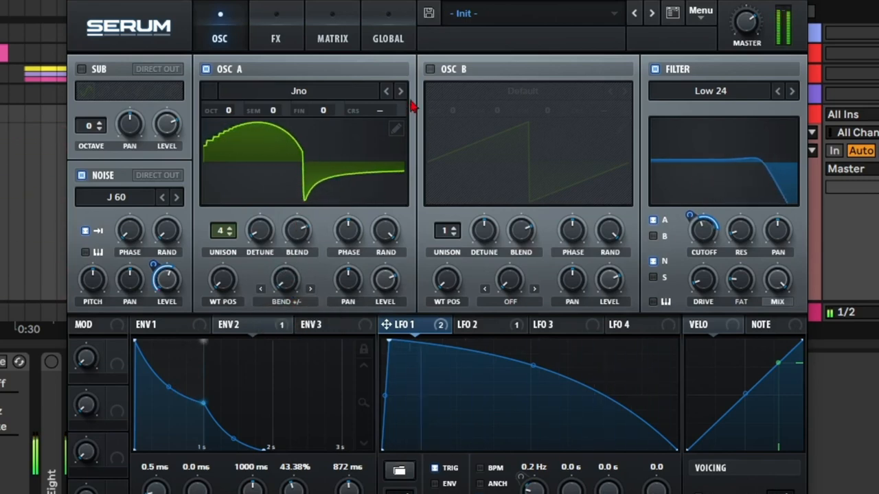
Step: Change oscillator A's wavetable to SawRounded from the Analog category and try adjusting its semitone tuning
left_click(400, 98)
left_click(400, 93)
left_click(298, 91)
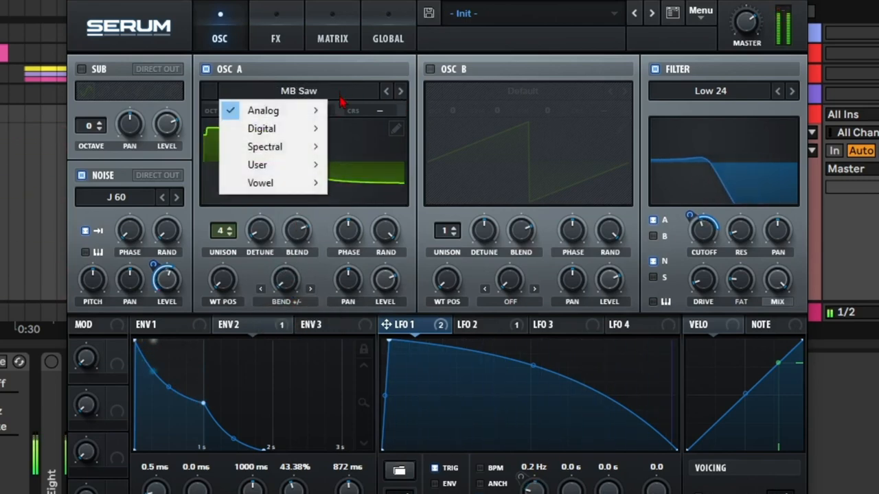
mouse_move(263, 110)
left_click(507, 206)
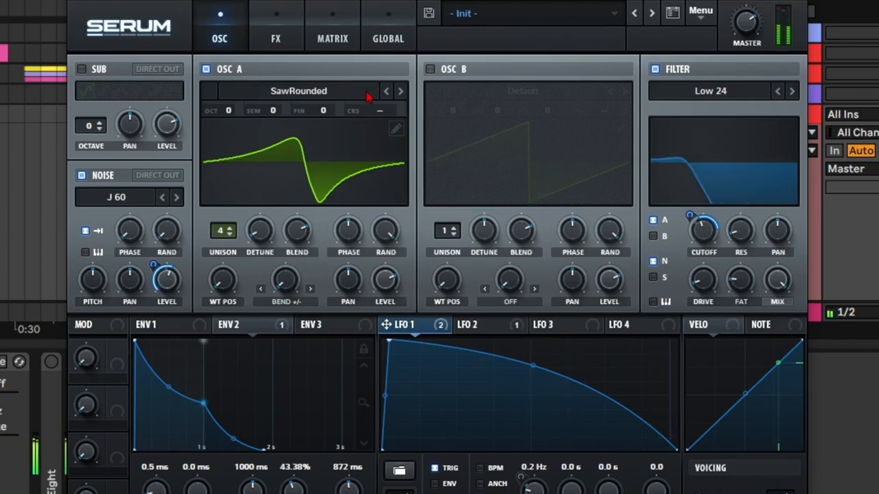
left_click(298, 90)
mouse_move(302, 112)
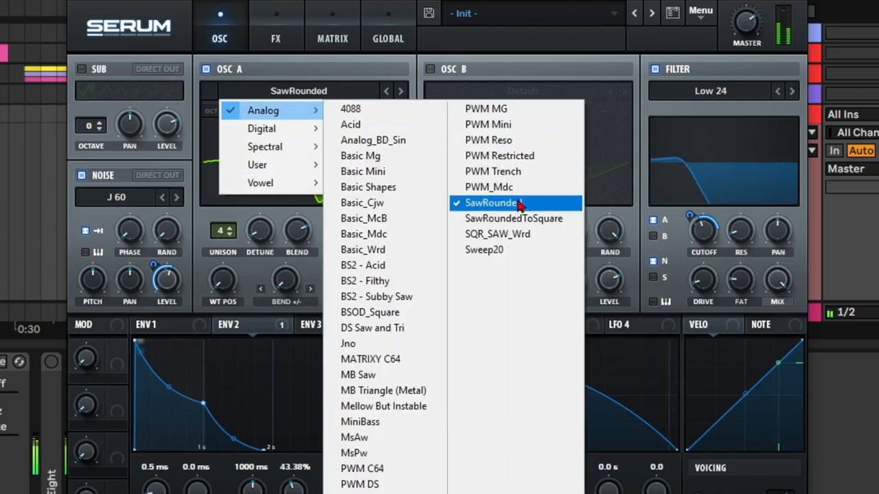
left_click(532, 60)
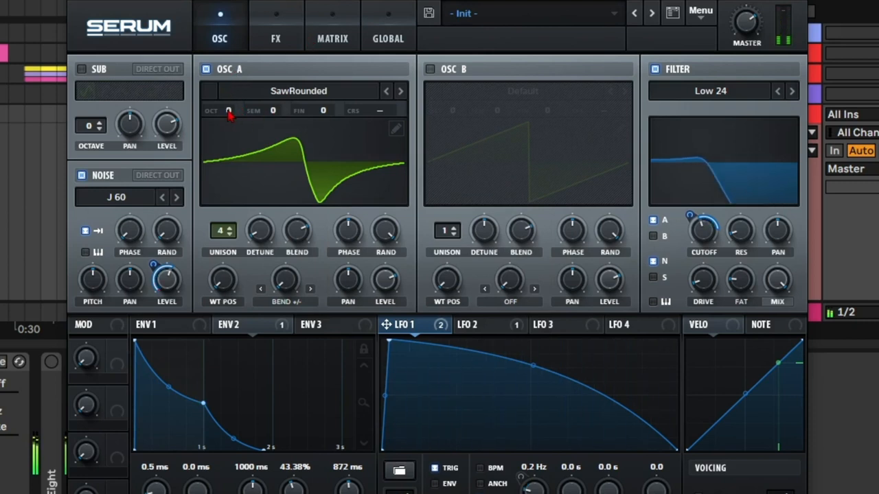
left_click_drag(275, 110, 290, 72)
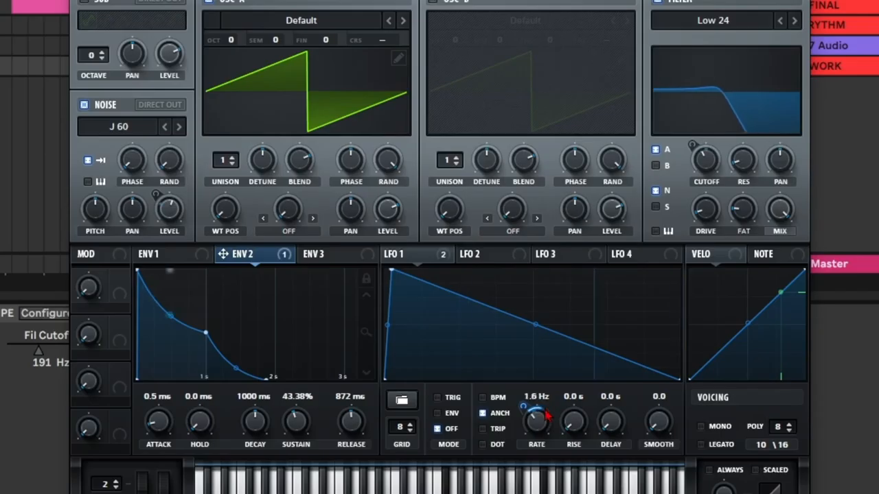
Step: Lower LFO 1's base rate to about 0.002 Hz and bend the falling part of its shape upward
left_click_drag(546, 411, 546, 417)
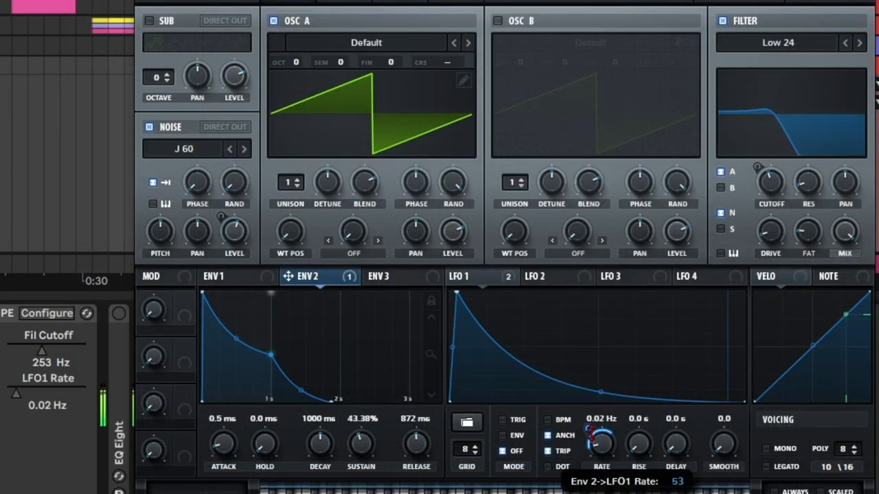
left_click_drag(603, 440, 600, 450)
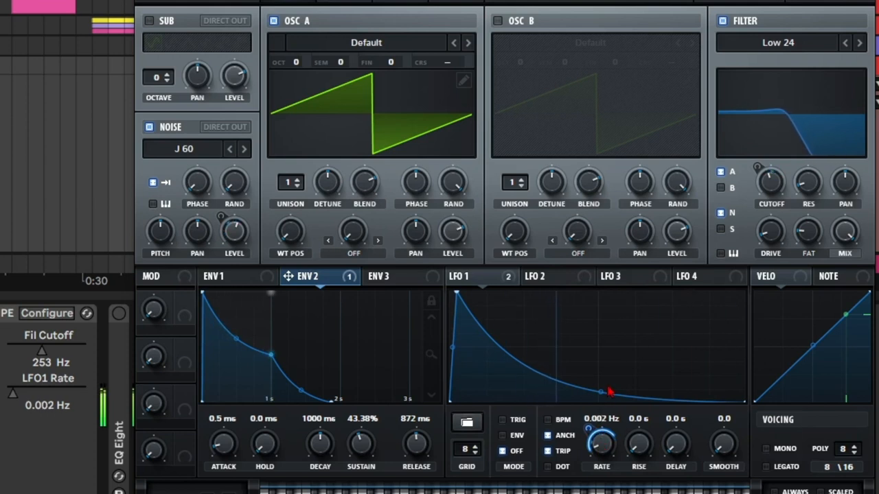
left_click_drag(602, 394, 609, 354)
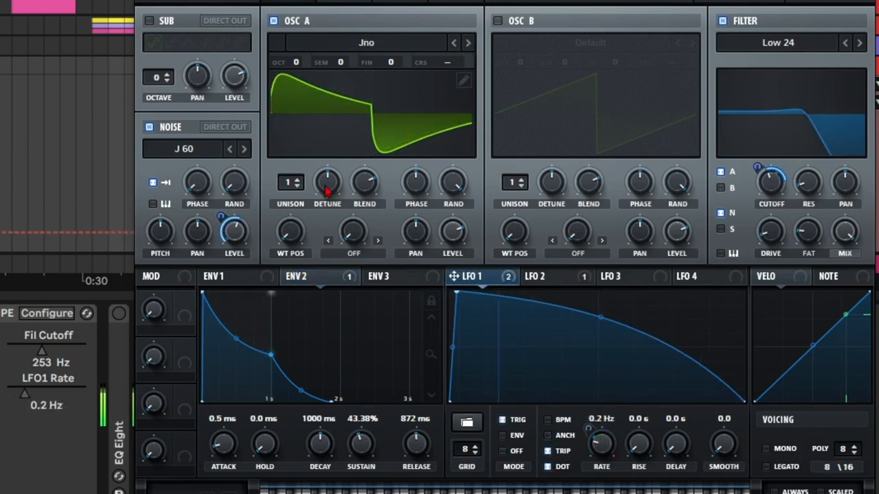
Step: Set oscillator A to 4 unison voices, reduce the detune to its minimum, and open the warp mode choices
left_click_drag(289, 182, 290, 165)
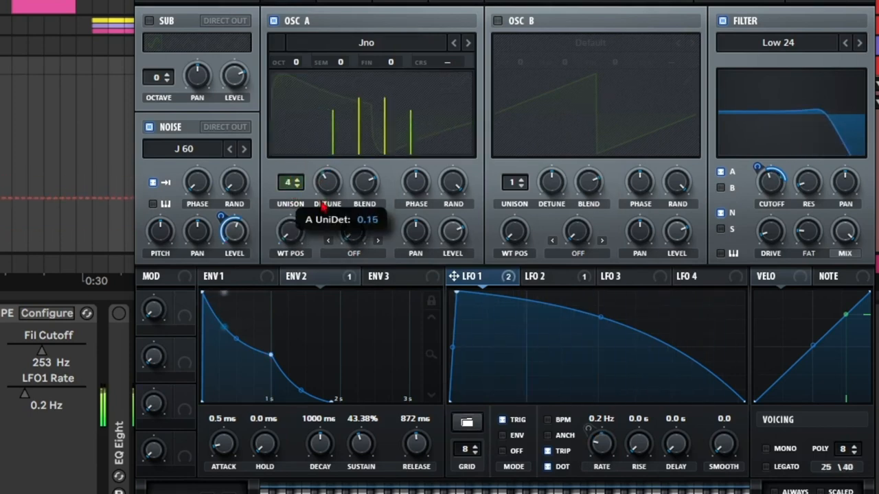
left_click_drag(323, 206, 323, 227)
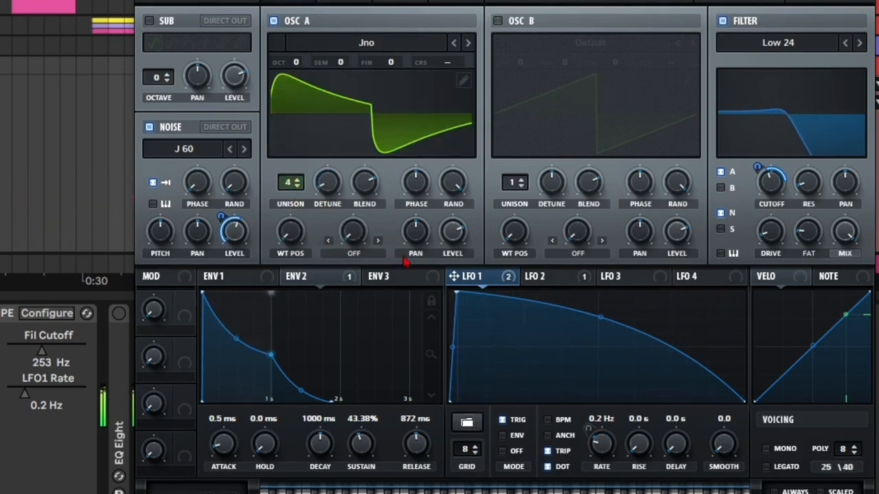
left_click(361, 252)
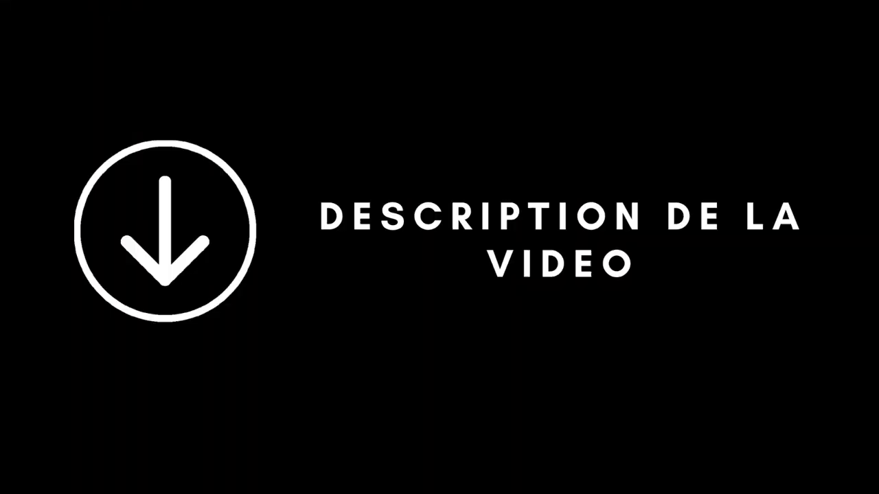